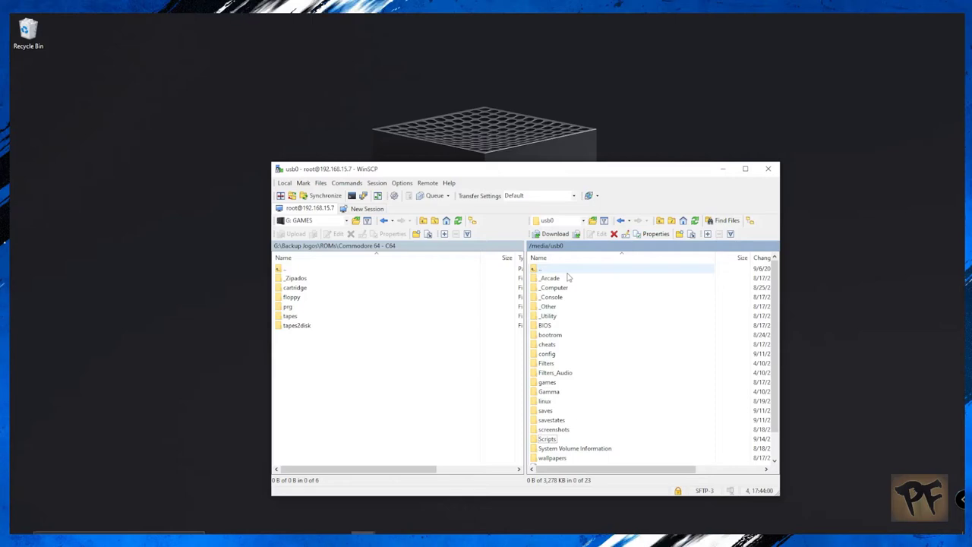
Step: Open the _Computer folder on usb0 and locate the C64_20210803.rbf core file
double_click(555, 287)
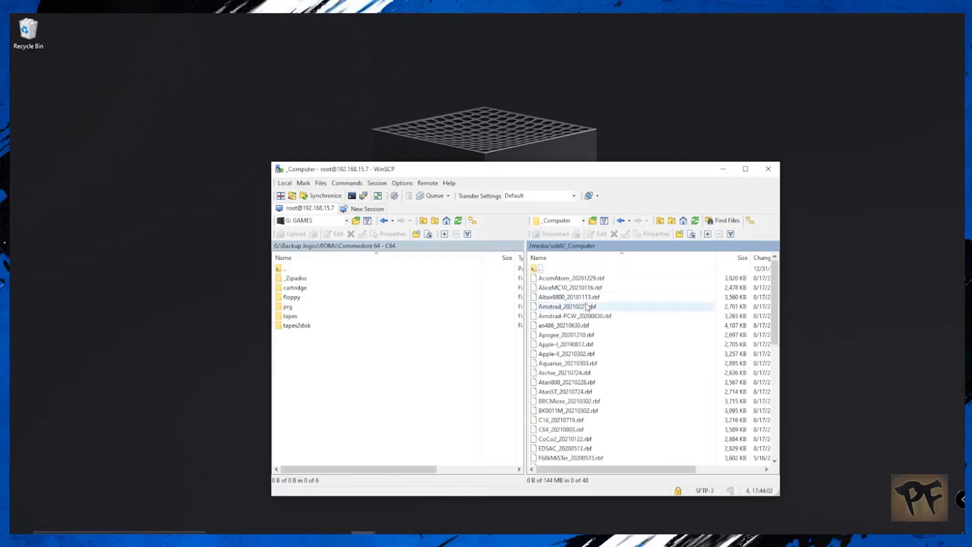
scroll(587, 306, down, 4)
click(563, 316)
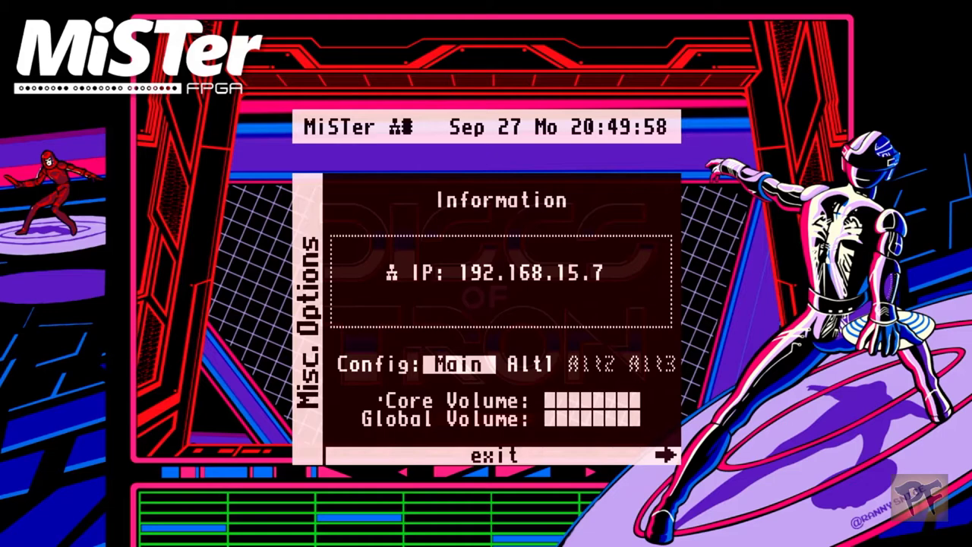
Step: Open the MiSTer Scripts list from System Settings and accept the dangerous-operation warning with Yes
key(Right)
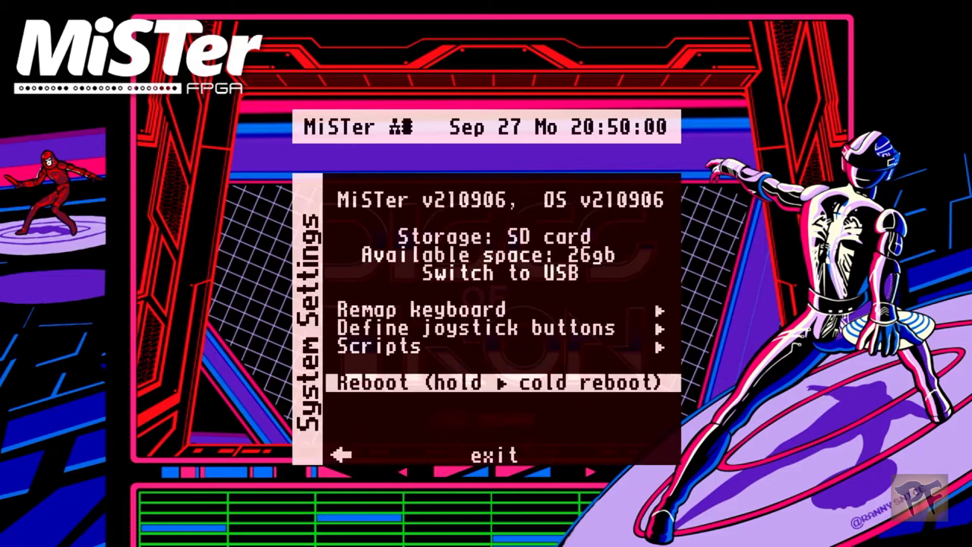
key(Up)
key(Return)
key(Down)
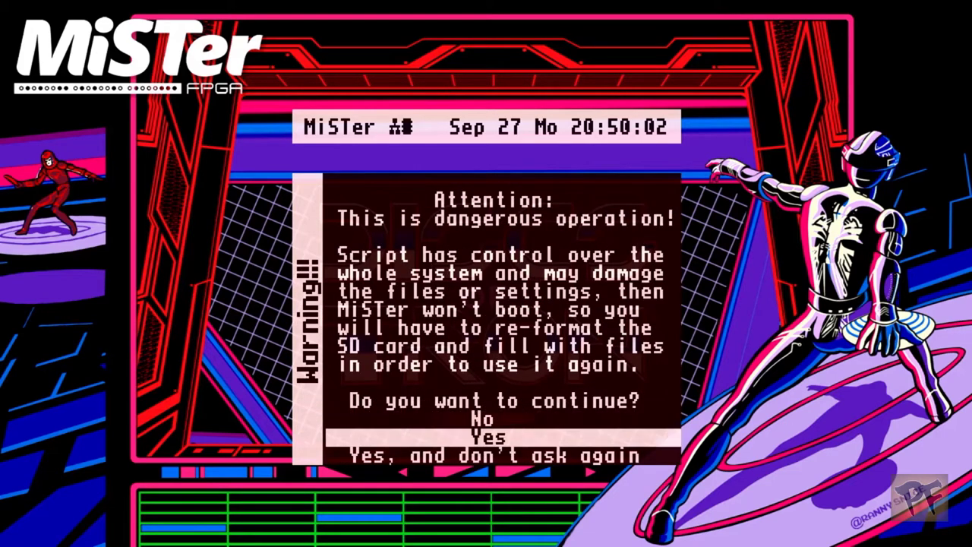
key(Return)
Step: Run the update_all script and dismiss its closing screen once the update completes
key(Up)
key(Up)
key(Up)
key(Up)
key(Up)
key(Up)
key(Up)
key(Up)
key(Up)
key(Up)
key(Up)
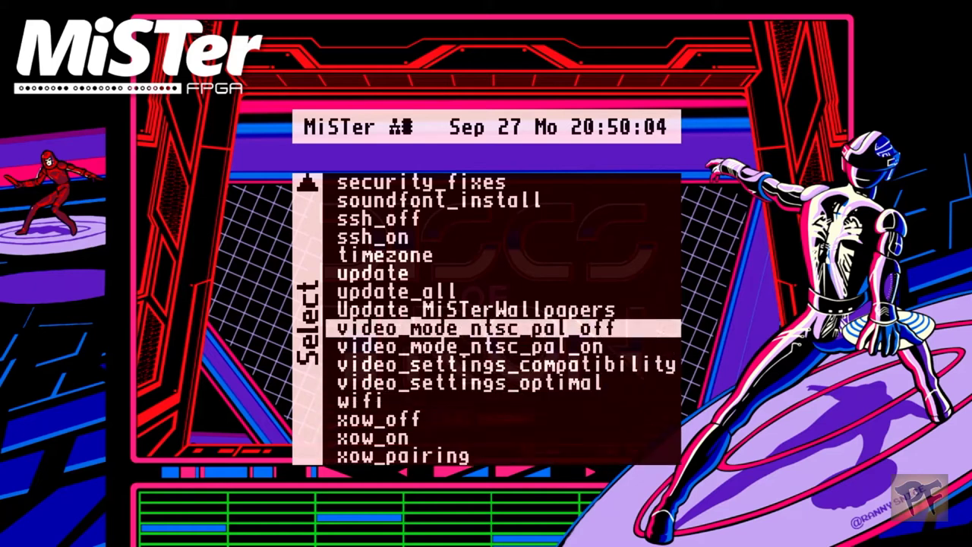
key(Return)
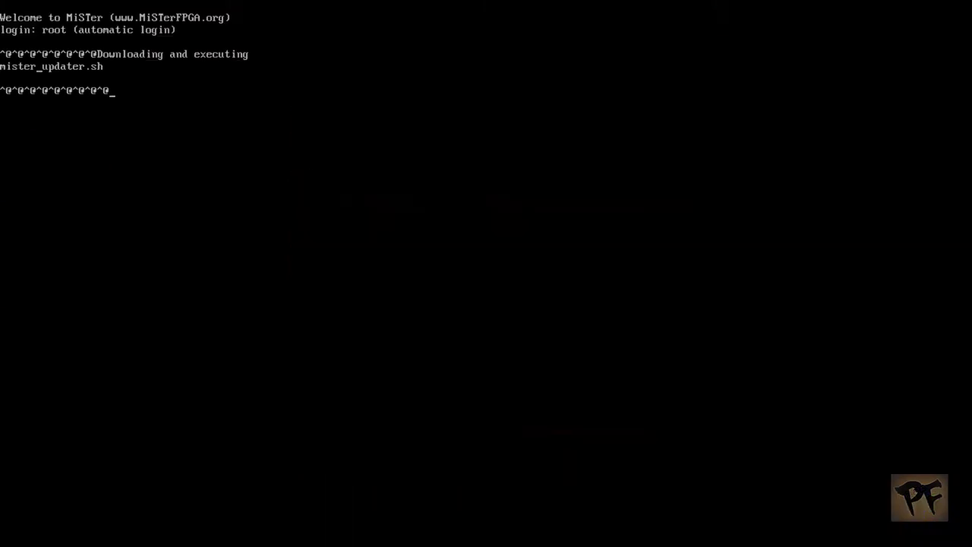
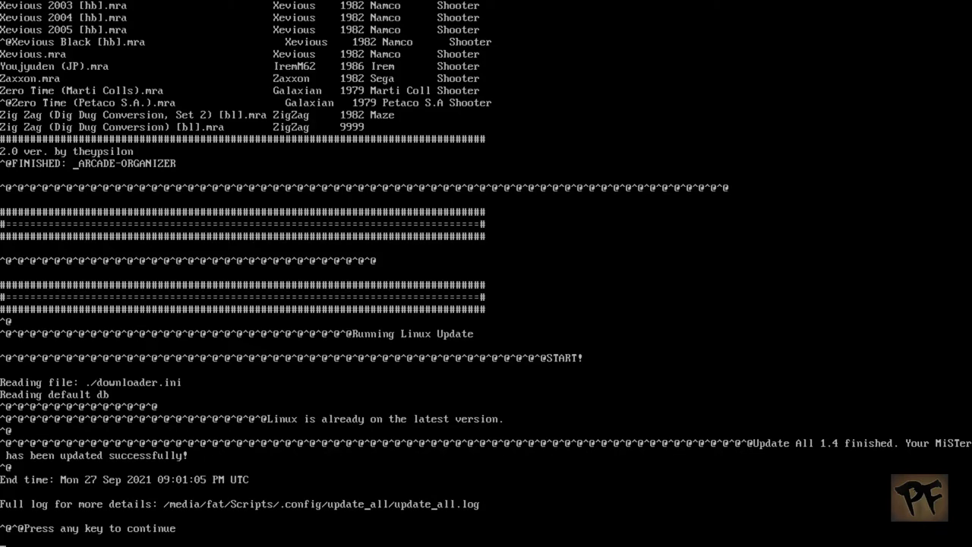
key(Return)
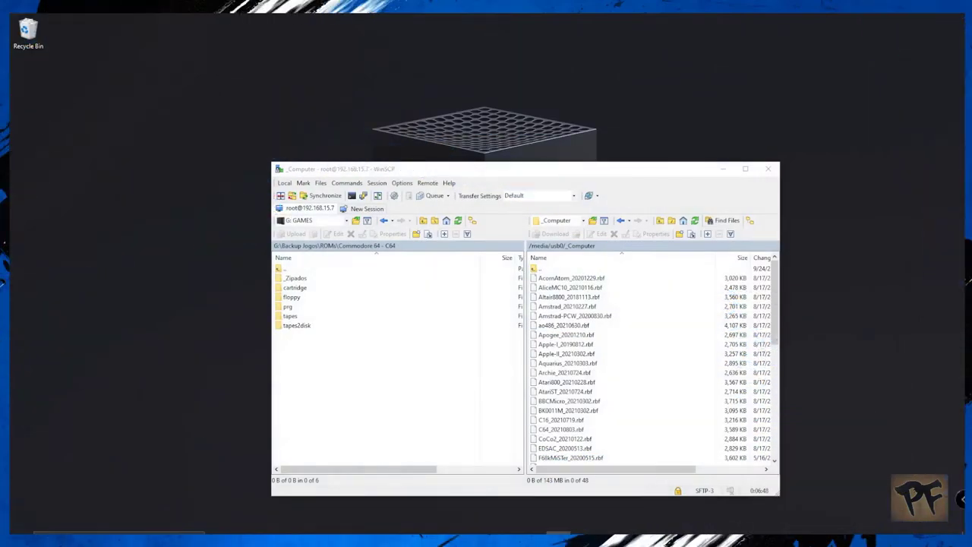
Step: Switch to WinSCP and select C64_20210803.rbf in /media/usb0/_Computer to check the core version
click(668, 289)
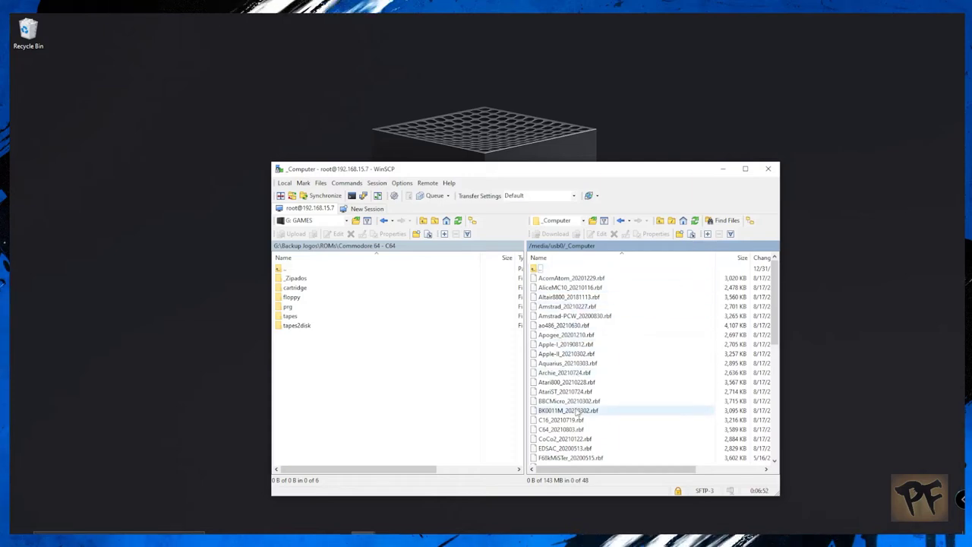
scroll(577, 411, down, 2)
click(566, 373)
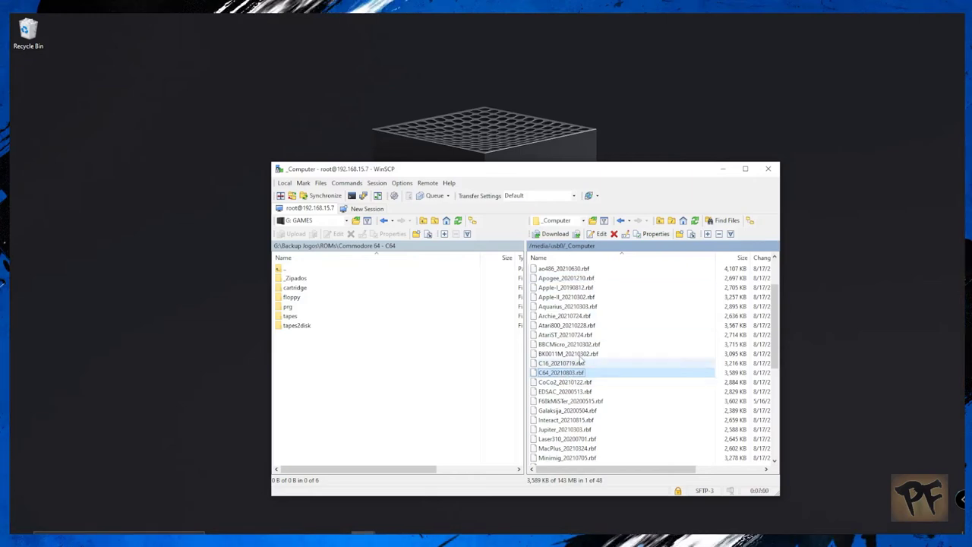
Step: Browse to /media/fat/_Computer on the SD card and select C64_20210803.rbf to compare the core version
scroll(589, 340, up, 2)
double_click(535, 269)
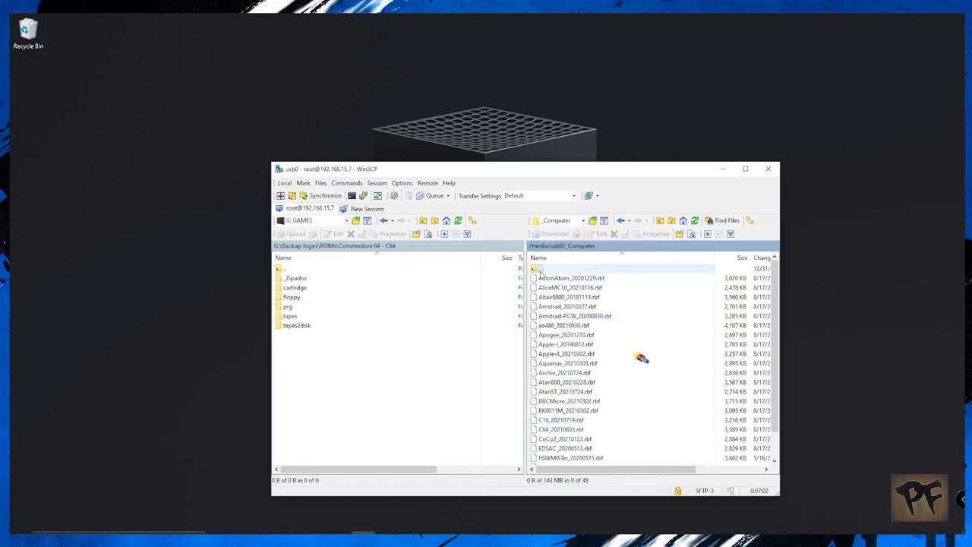
double_click(535, 268)
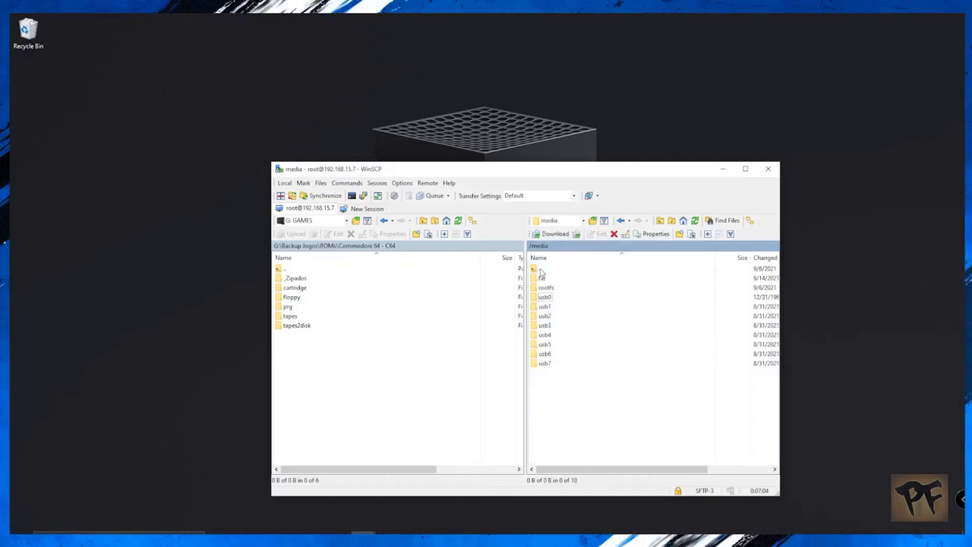
double_click(544, 280)
double_click(550, 288)
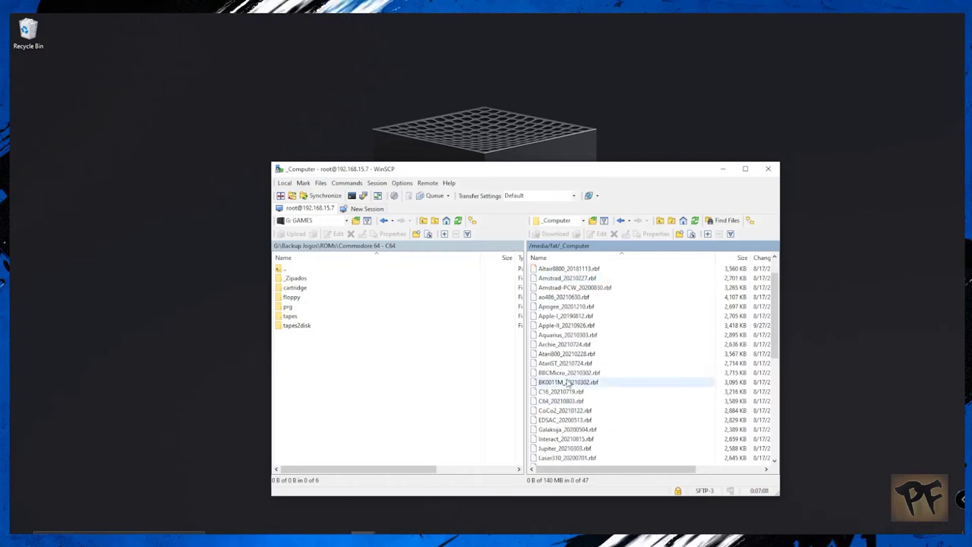
click(568, 403)
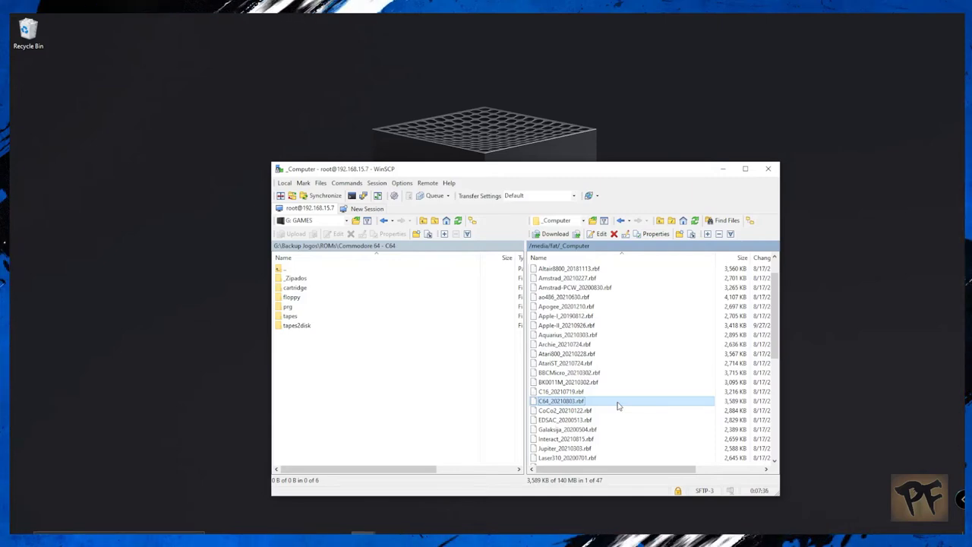
Step: Return the remote view from the SD card's _Computer folder to /media/usb0
scroll(618, 404, up, 1)
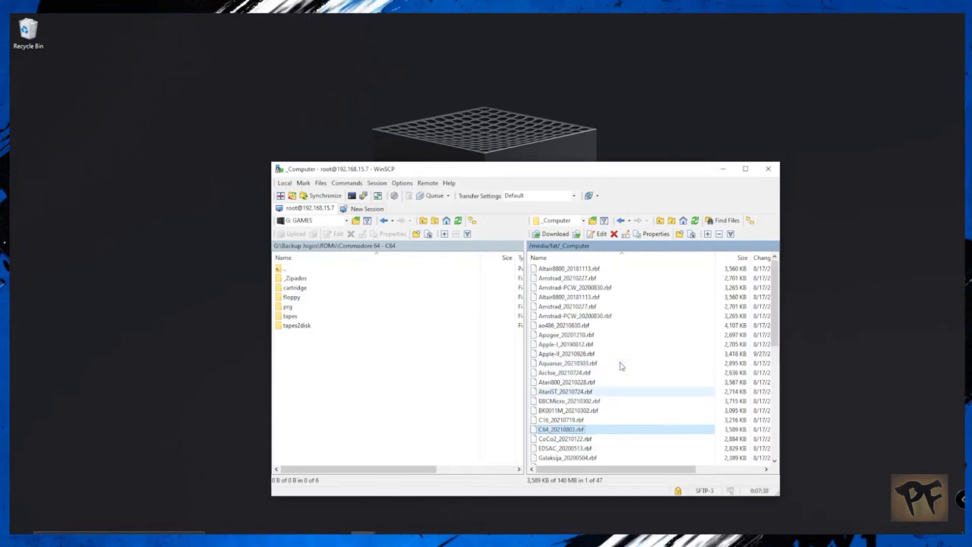
double_click(539, 272)
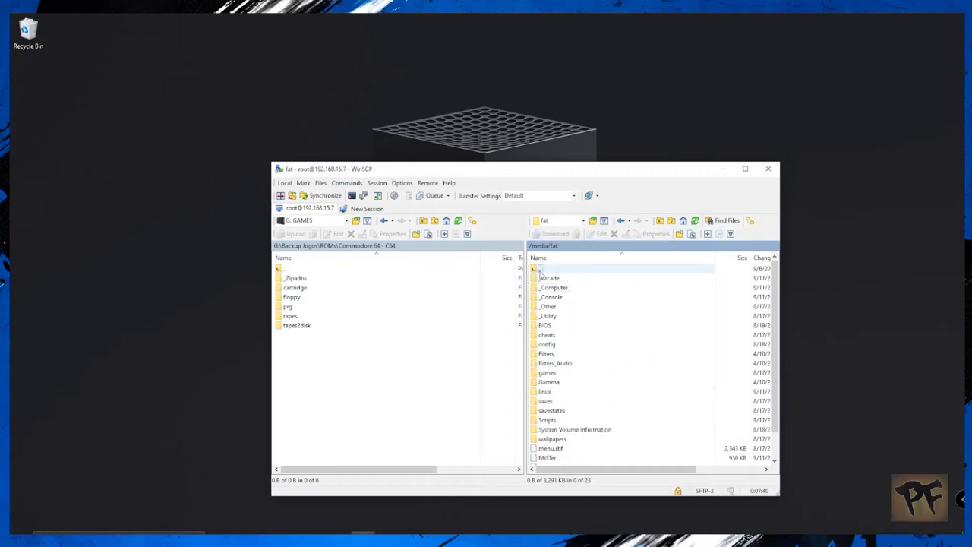
double_click(539, 272)
double_click(557, 299)
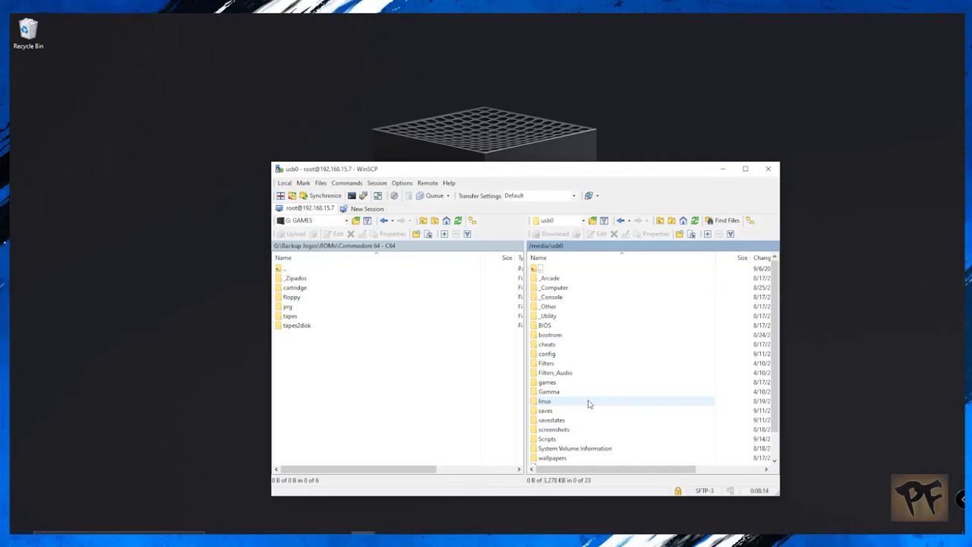
Step: Upload the local cartridge, floppy, prg, tapes and tapes2disk folders into the games/C64 folder on usb0
double_click(570, 382)
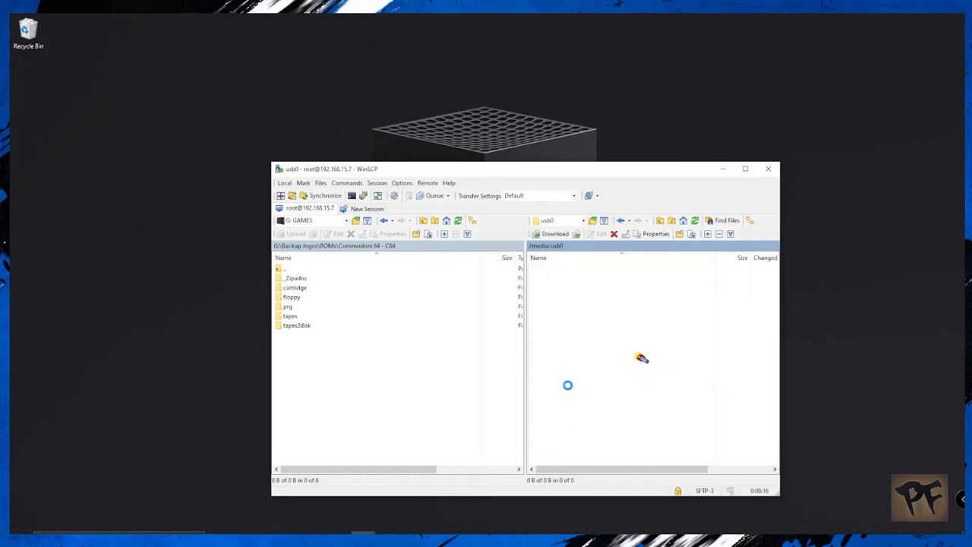
scroll(590, 380, down, 2)
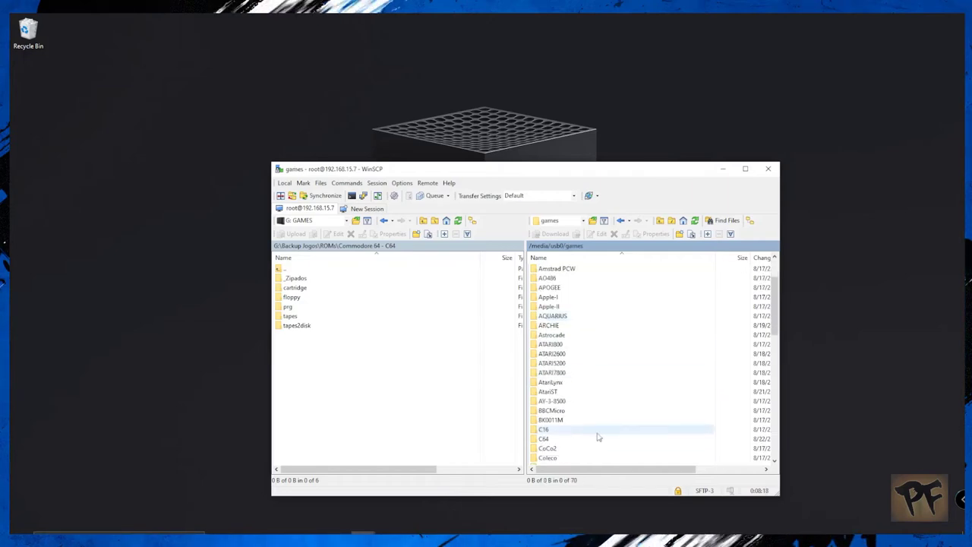
double_click(543, 441)
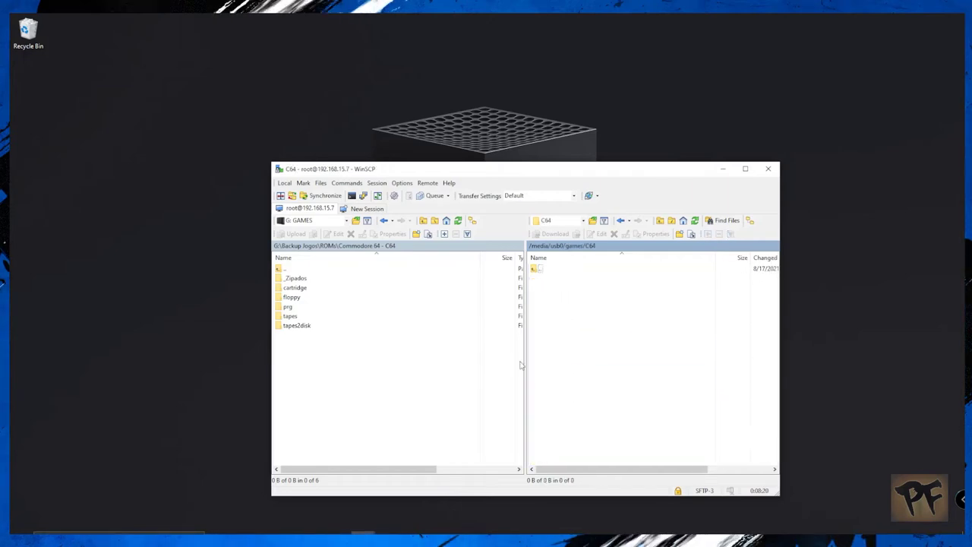
drag(327, 372, 283, 283)
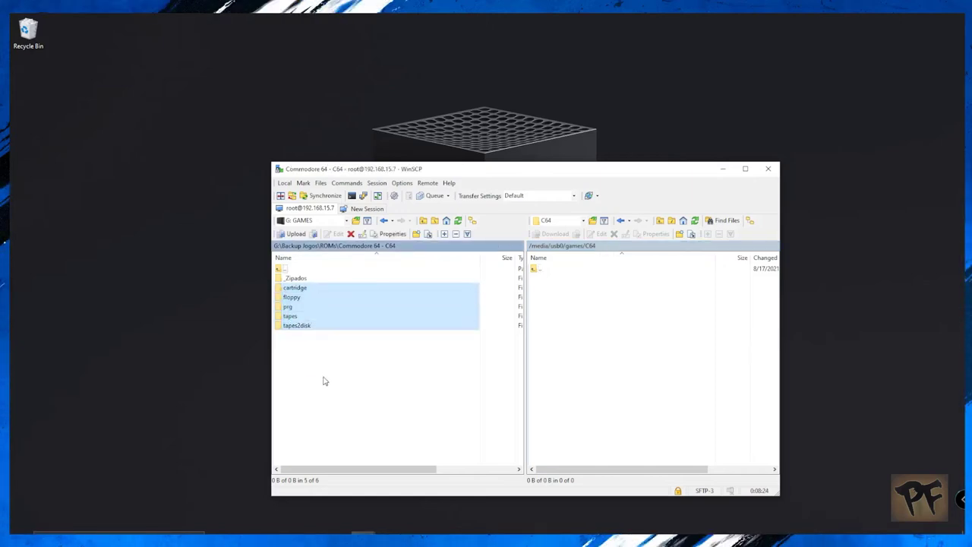
drag(295, 291, 544, 351)
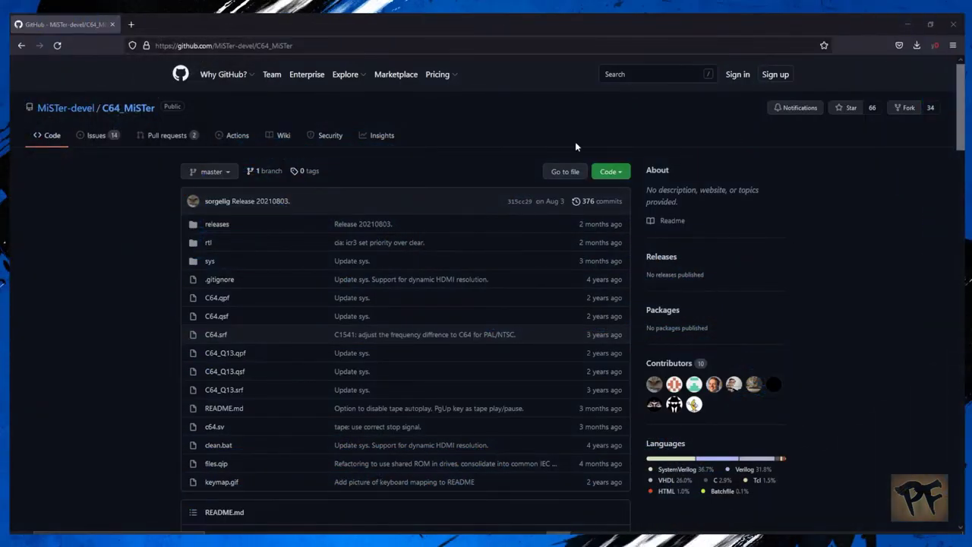
Step: Examine the C64_MiSTer GitHub page, reading the README's features, installation and keyboard usage sections
click(220, 46)
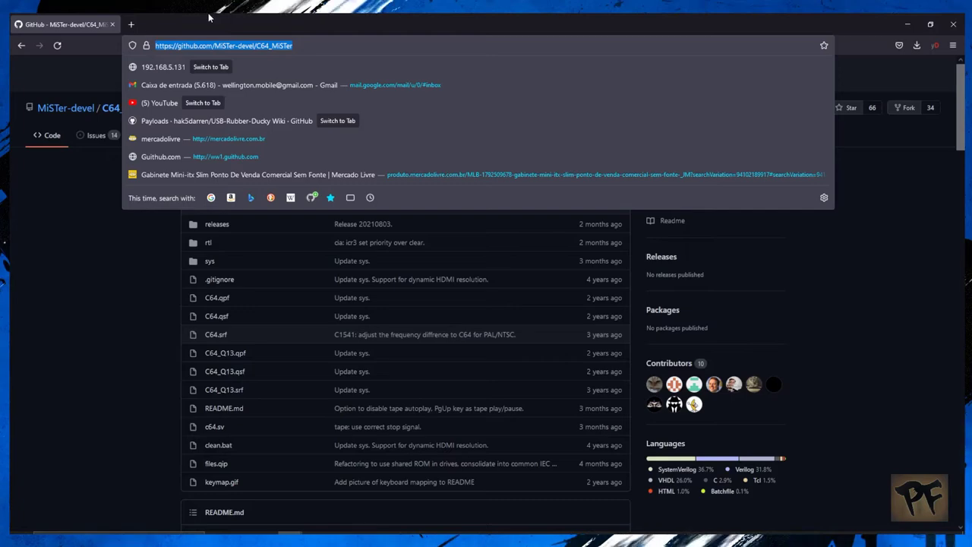
click(146, 251)
scroll(142, 251, down, 2)
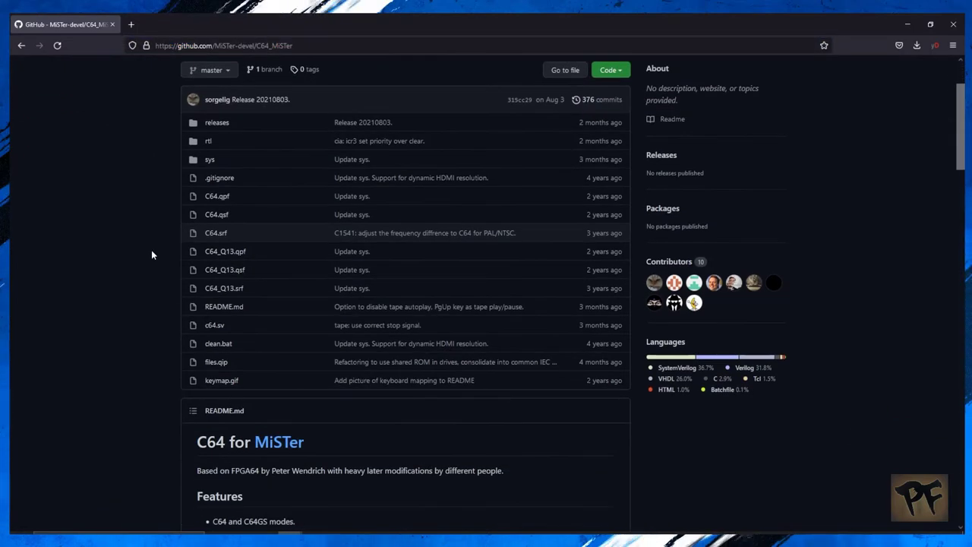
scroll(152, 249, down, 5)
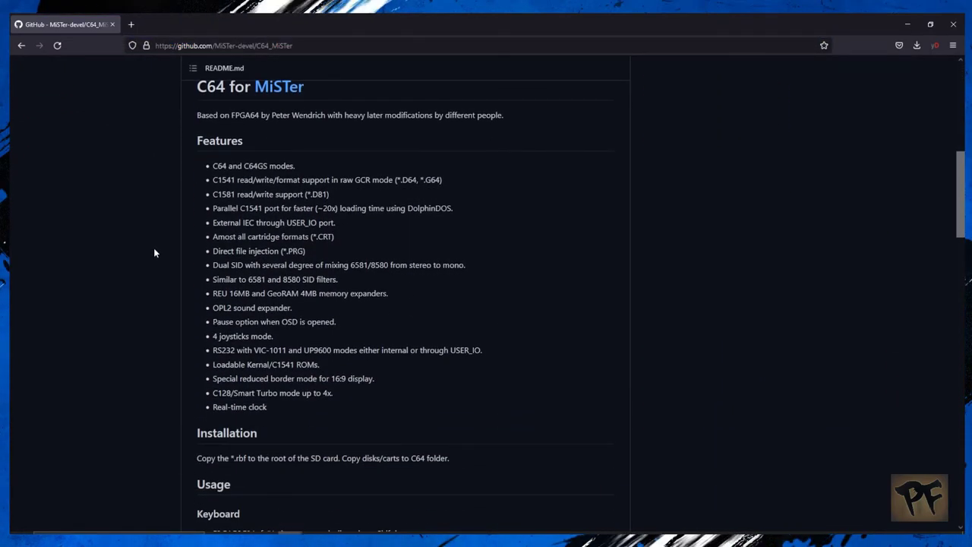
scroll(154, 247, down, 5)
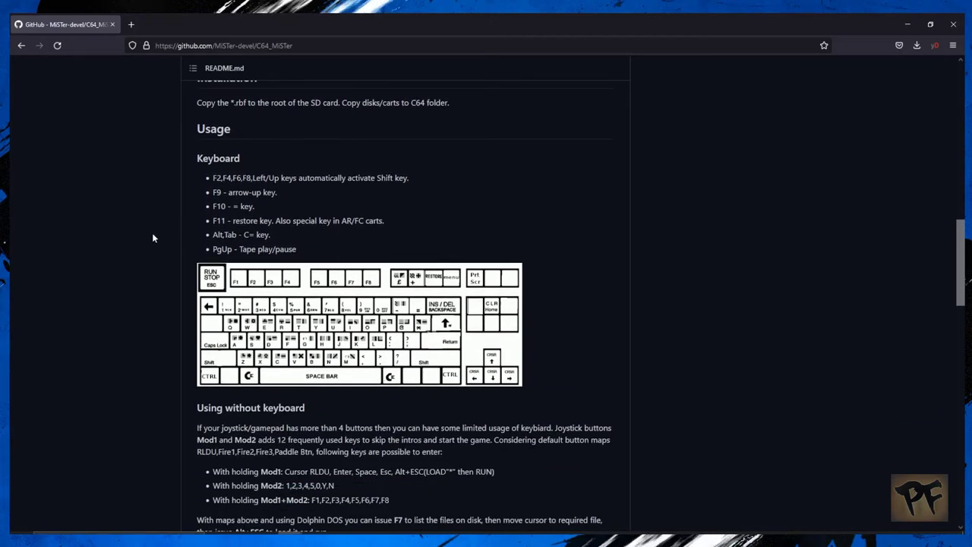
scroll(152, 238, down, 1)
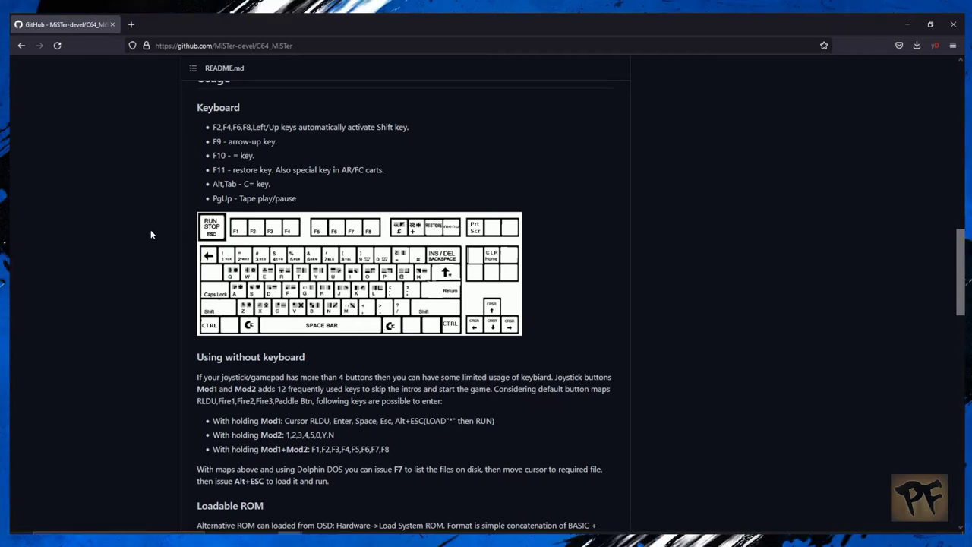
scroll(104, 282, up, 2)
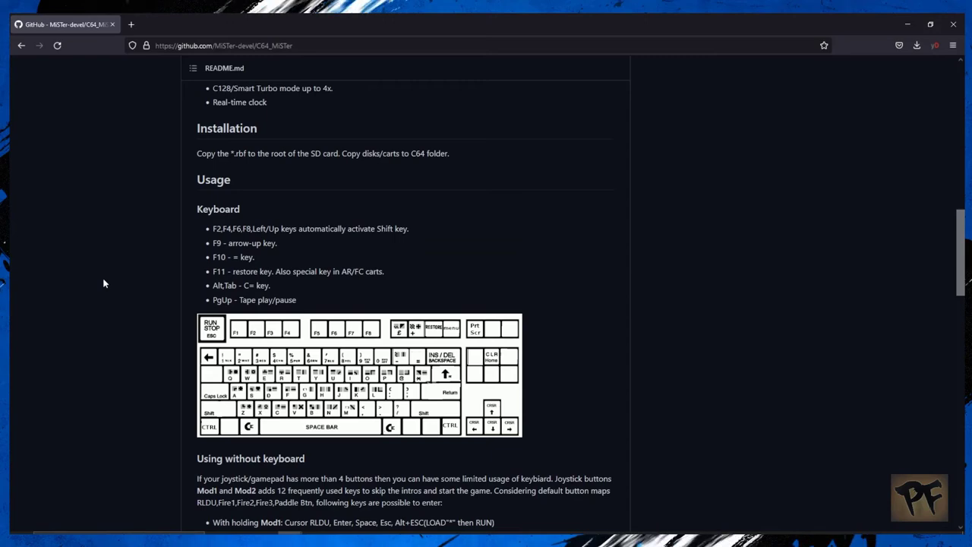
scroll(104, 283, up, 14)
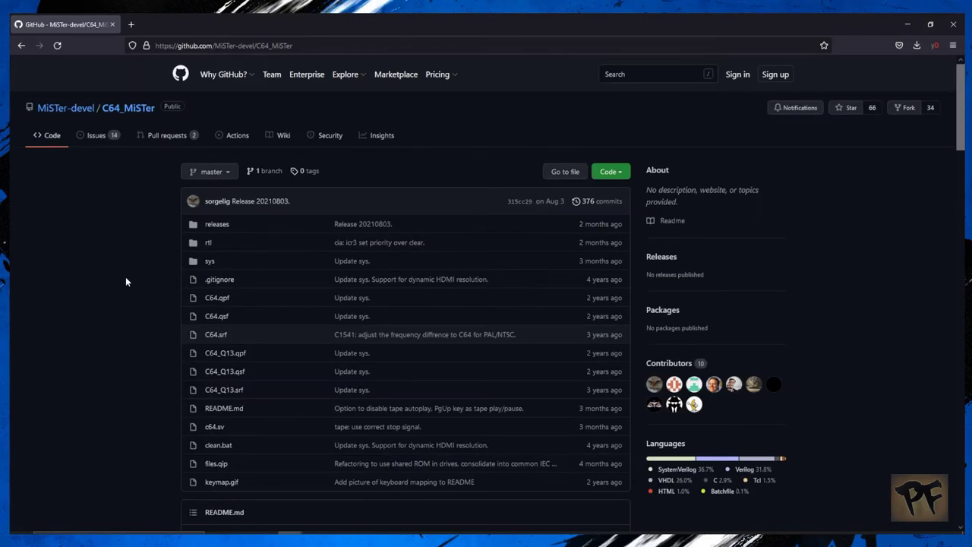
Step: Review the files in the C64_MiSTer repository's releases folder, including the newest core, and minimize the browser
click(217, 224)
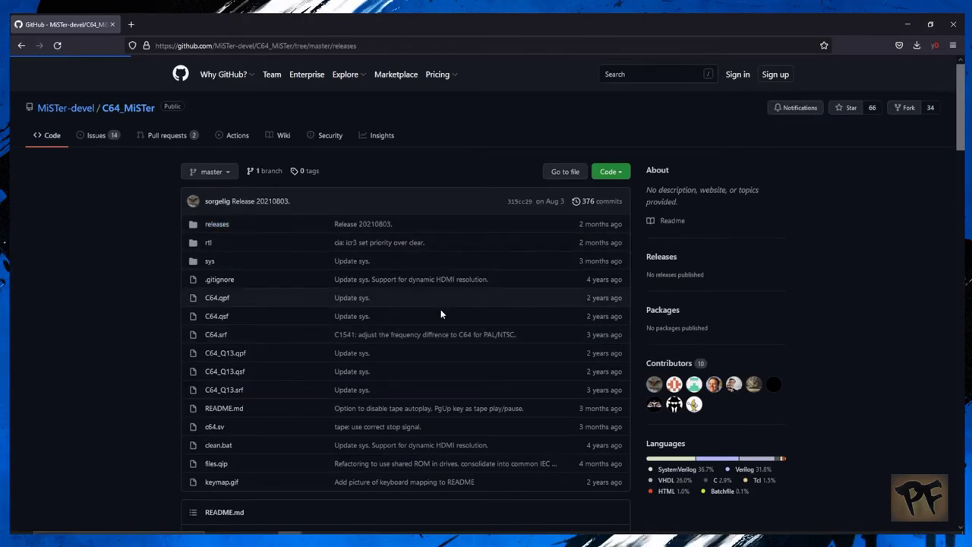
scroll(327, 340, down, 20)
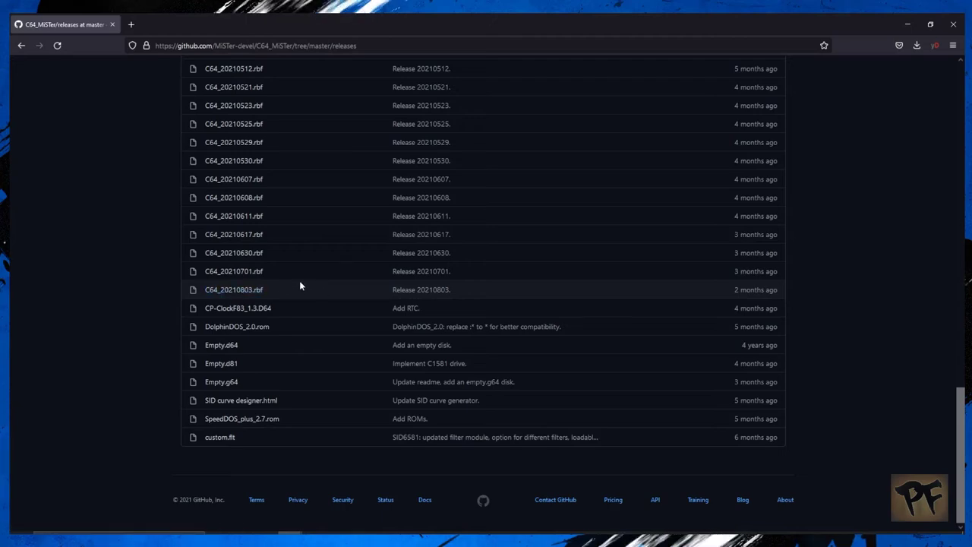
scroll(155, 237, up, 20)
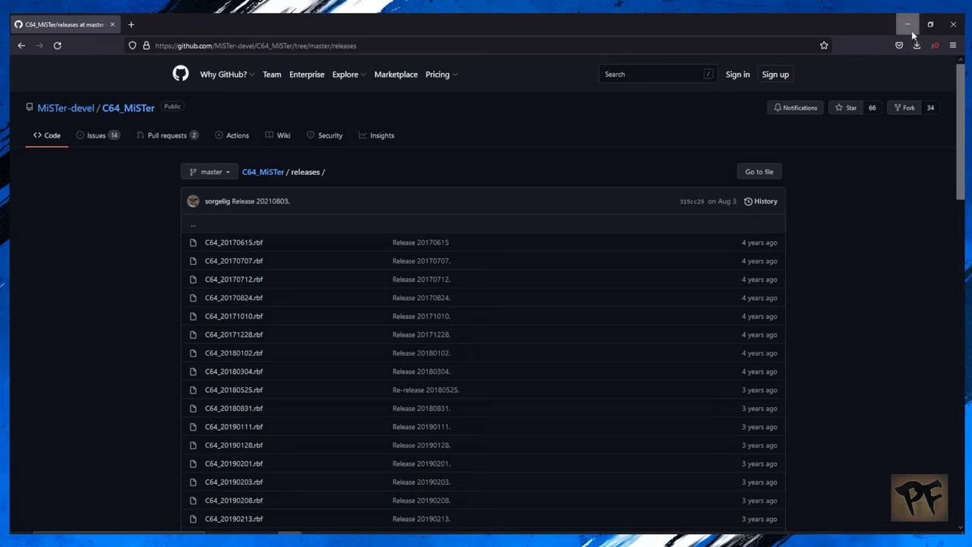
click(909, 25)
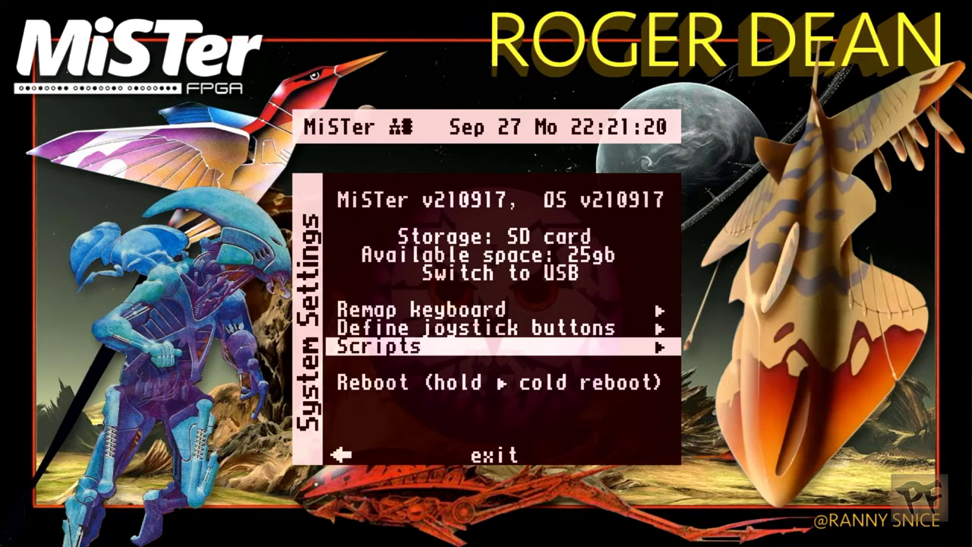
Step: Leave System Settings for the core list and open the Computer folder
key(Left)
key(Down)
key(Down)
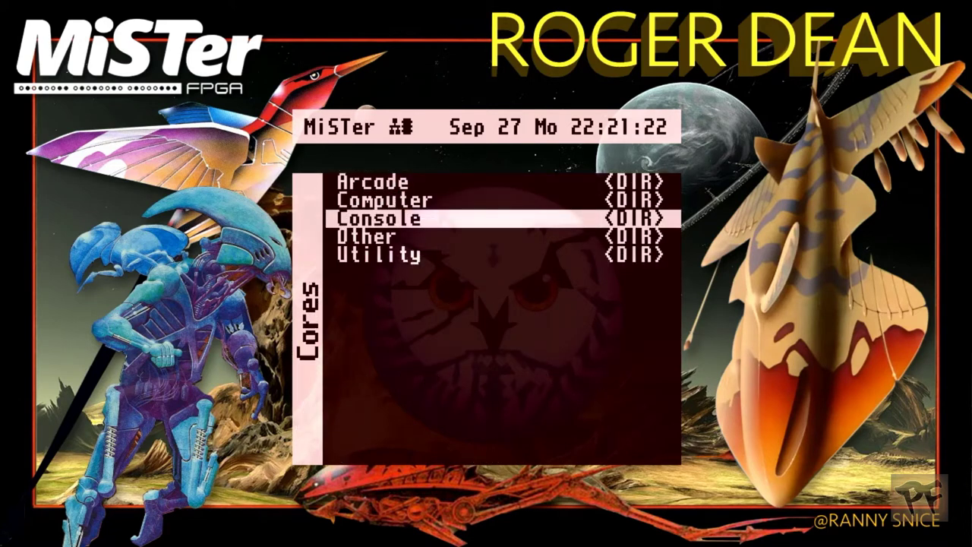
key(Return)
Step: Find the C64 core in the Computer folder's list and launch it
key(Down)
key(Down)
key(Down)
key(Down)
key(Down)
key(Down)
key(Down)
key(Down)
key(Down)
key(Down)
key(Down)
key(Down)
key(Down)
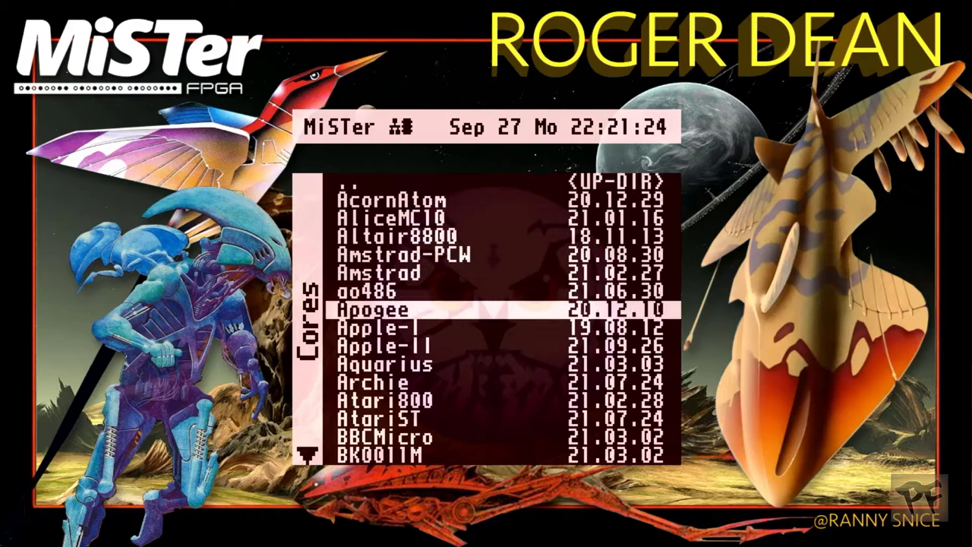
key(Down)
key(Down)
key(Down)
key(Down)
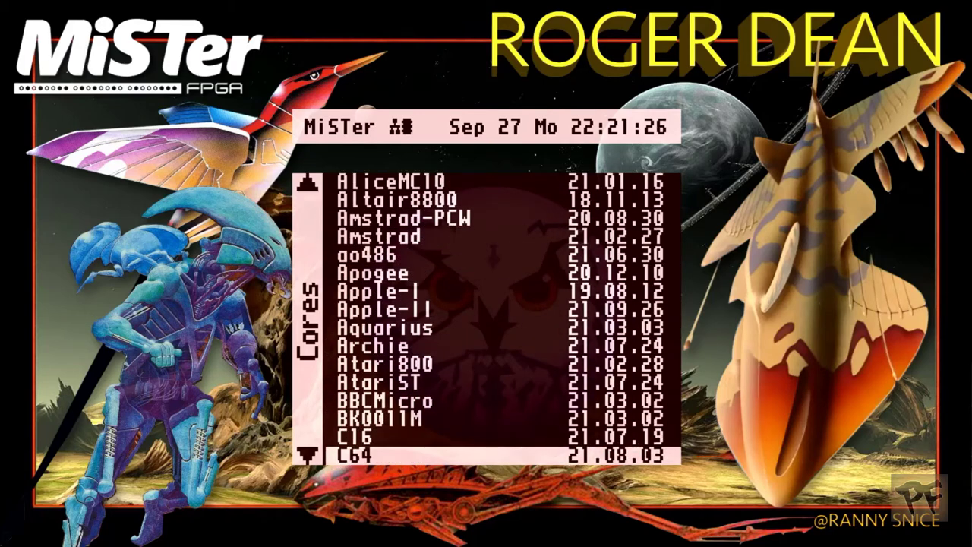
key(Return)
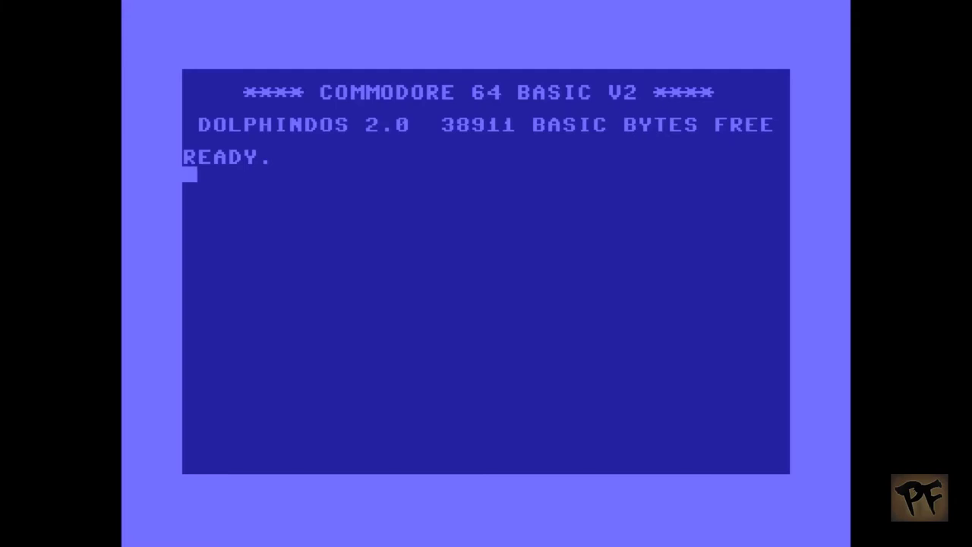
Step: Open the C64 core's options and review the drive #8 and #9 mount entries and the PRG, CRT, REU, TAP load entry
key(F12)
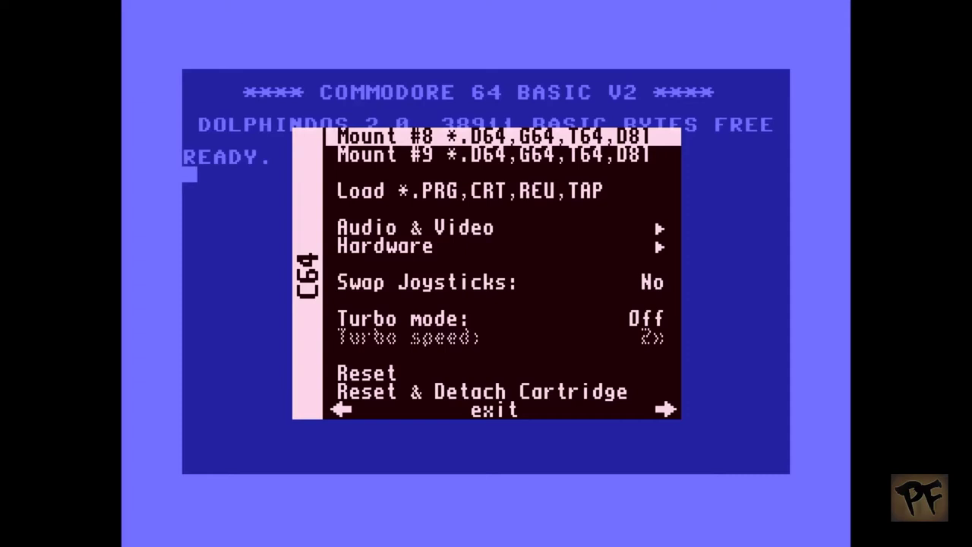
key(Down)
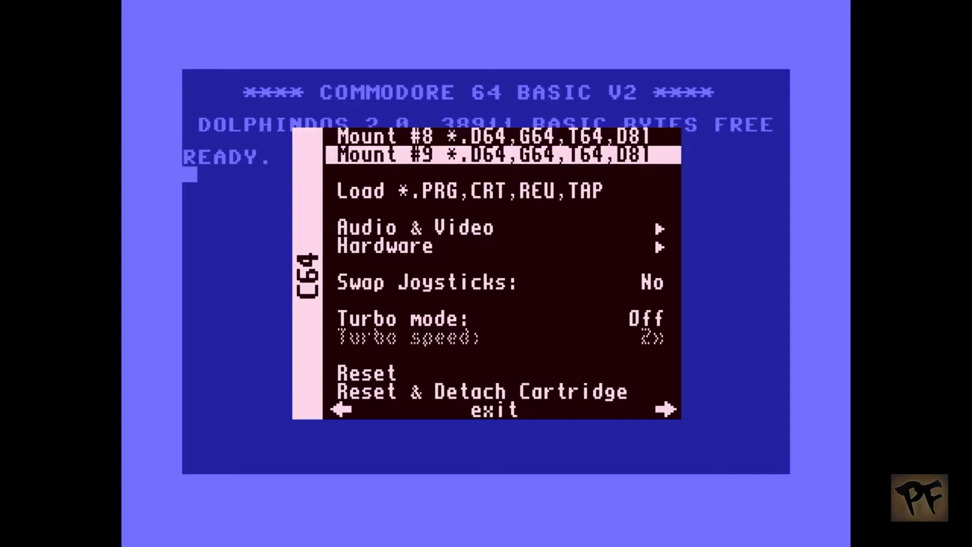
key(Up)
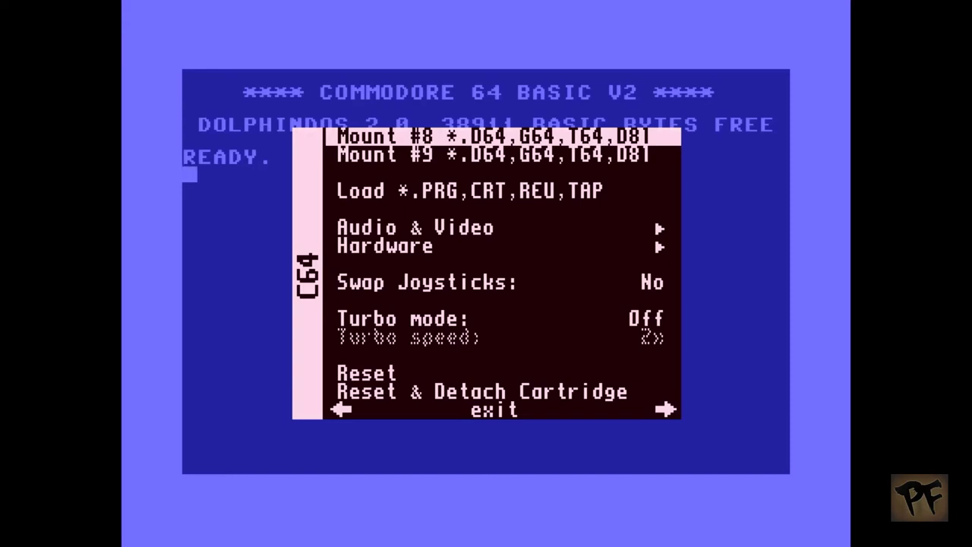
key(Down)
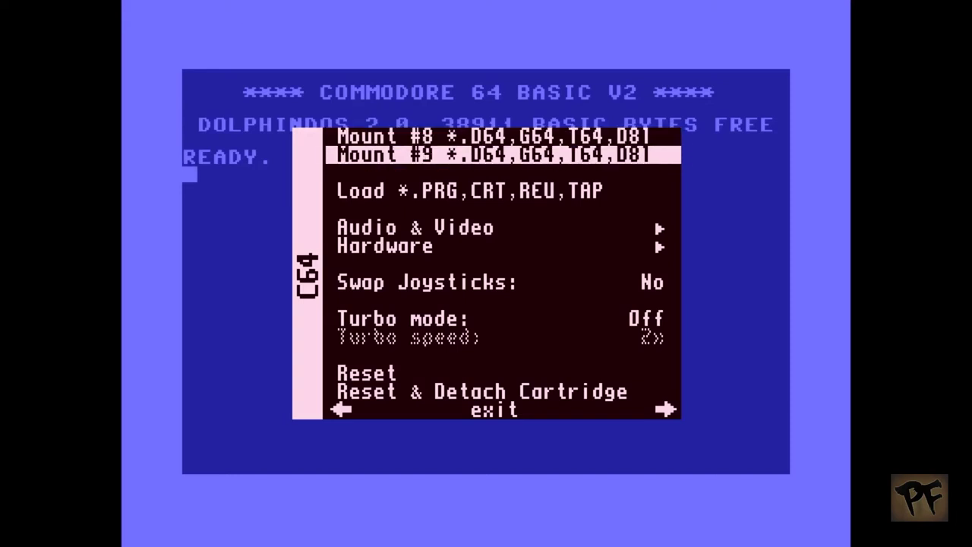
key(Up)
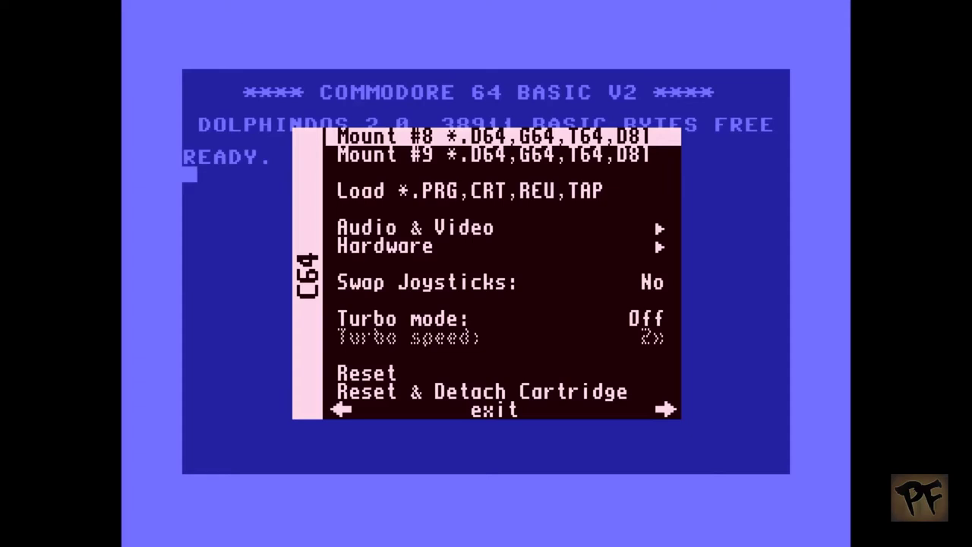
key(Down)
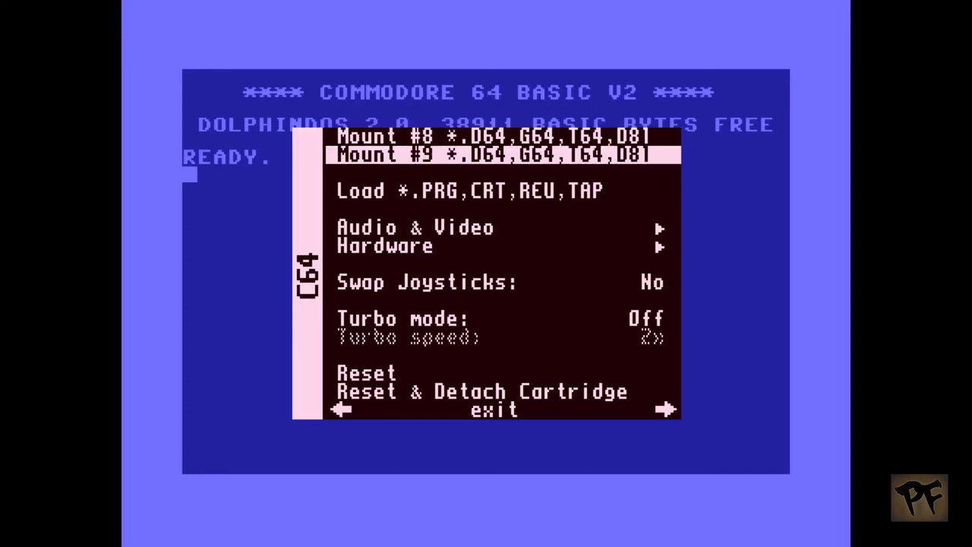
key(Down)
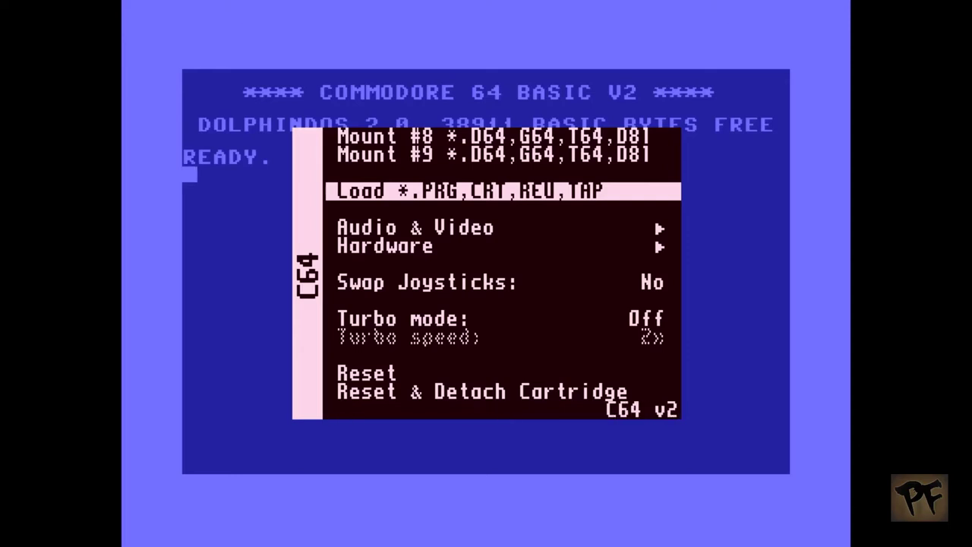
Step: Open the Audio & Video settings and switch the Video Standard between PAL and NTSC, ending on NTSC
key(Down)
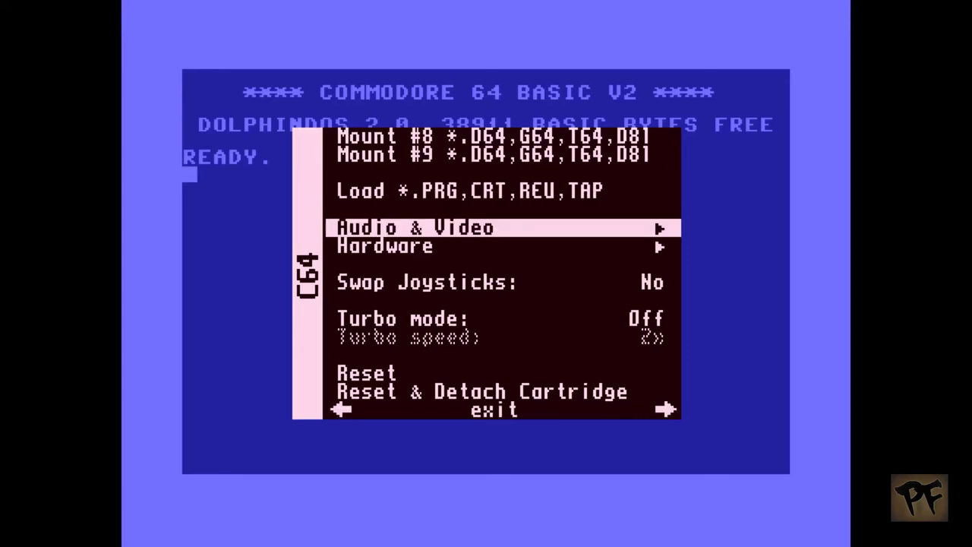
key(Return)
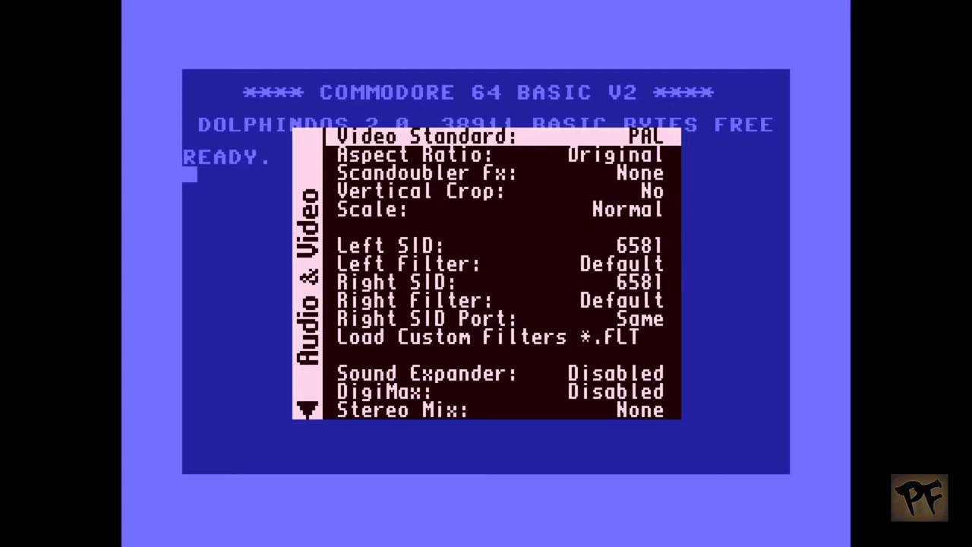
key(Return)
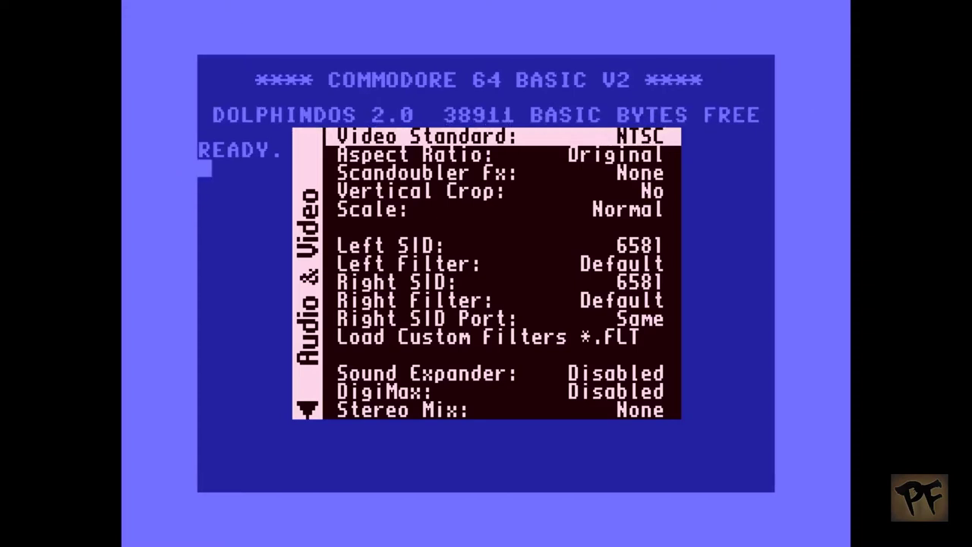
key(Return)
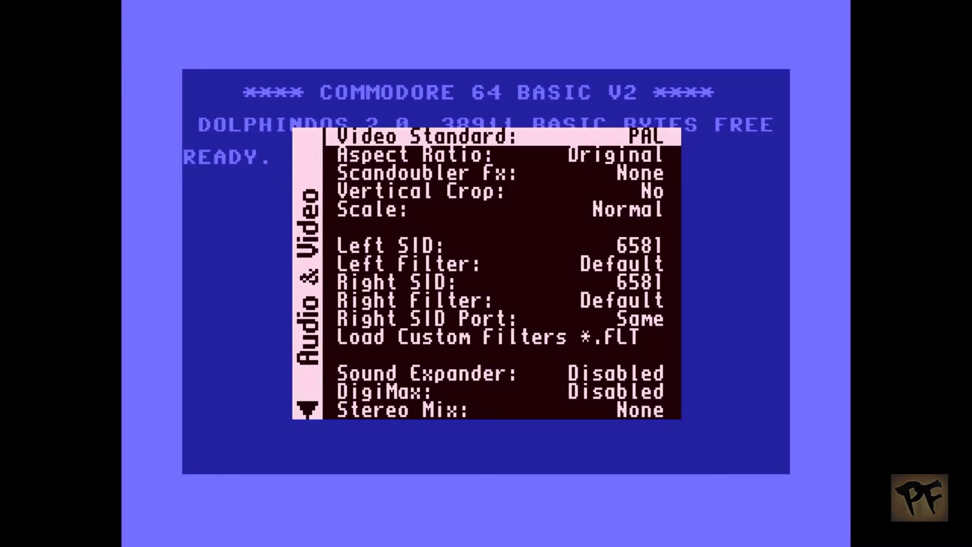
key(Return)
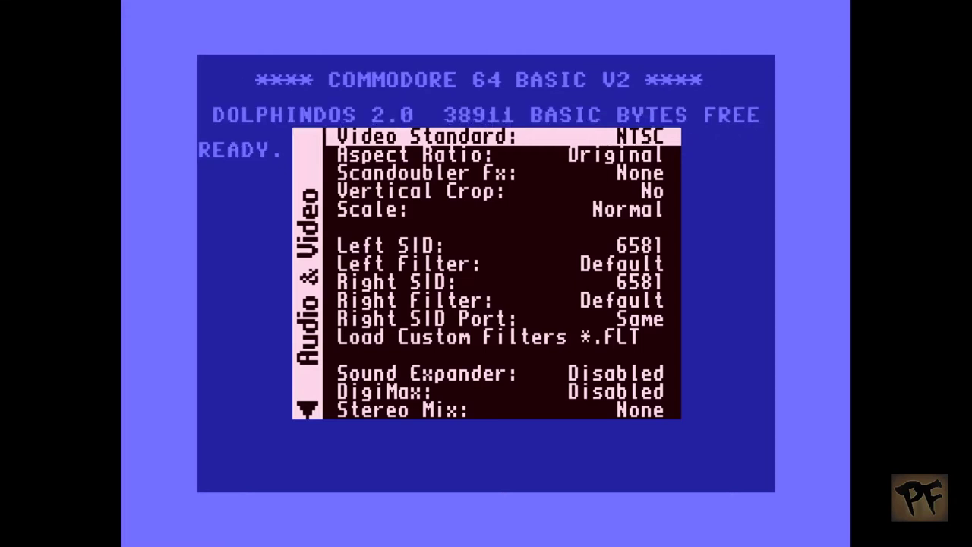